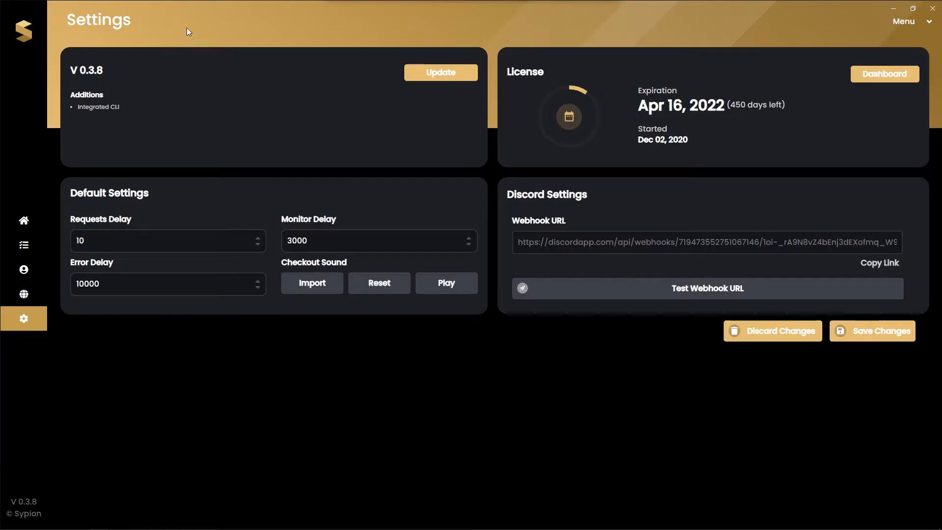
# Check for a software update on the Settings page and play the checkout sound
pyautogui.click(434, 75)
pyautogui.click(930, 28)
pyautogui.click(441, 292)
pyautogui.click(450, 290)
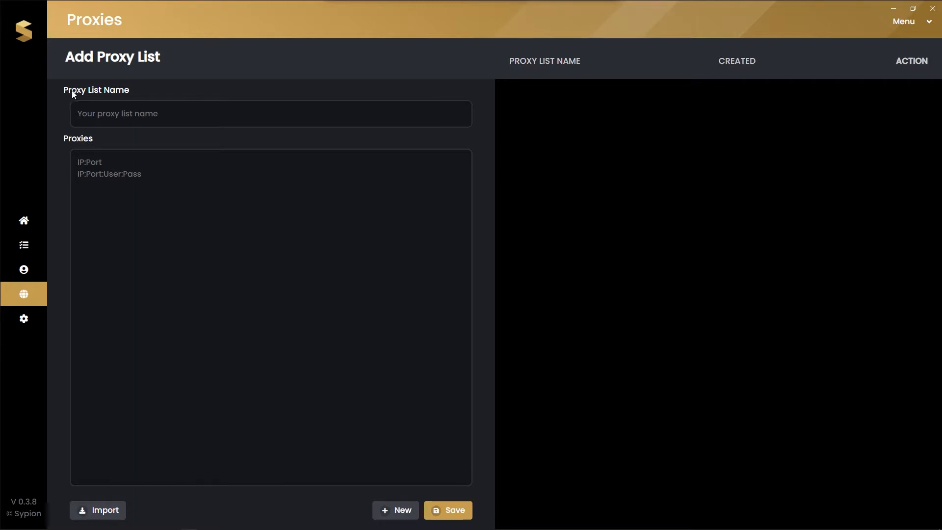
# Create a proxy list named "Video test" from the copied proxies and their login credentials, and save it
pyautogui.write('Video')
pyautogui.click(246, 251)
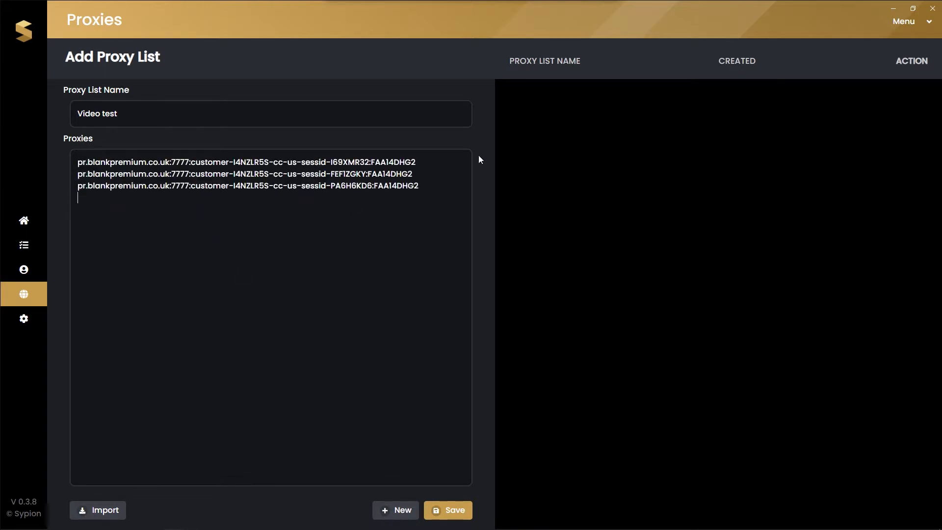
pyautogui.click(455, 512)
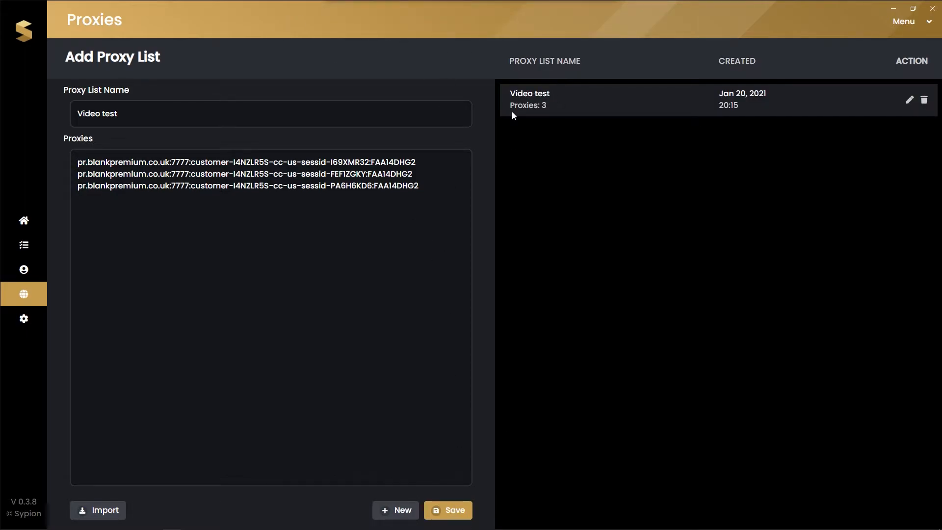
# Reopen the saved "Video test" proxy list for editing and start a blank list
pyautogui.click(911, 101)
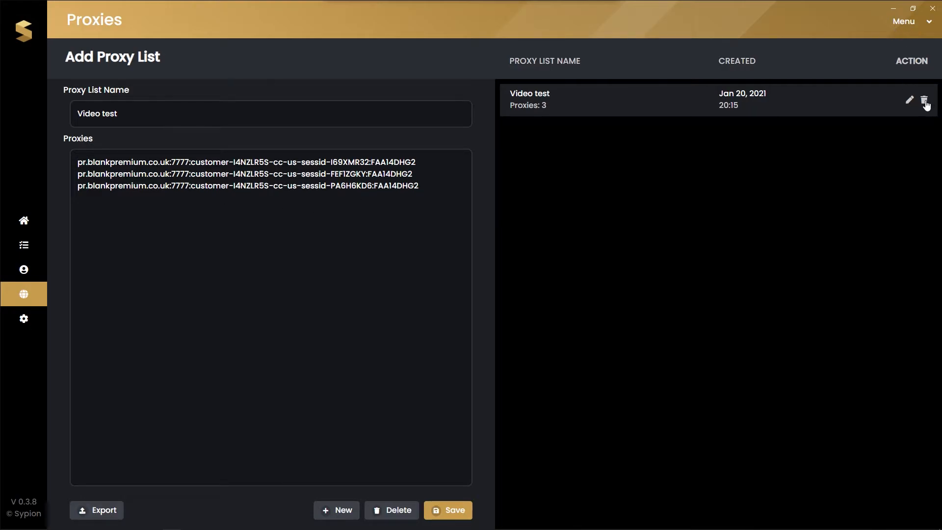
pyautogui.click(334, 510)
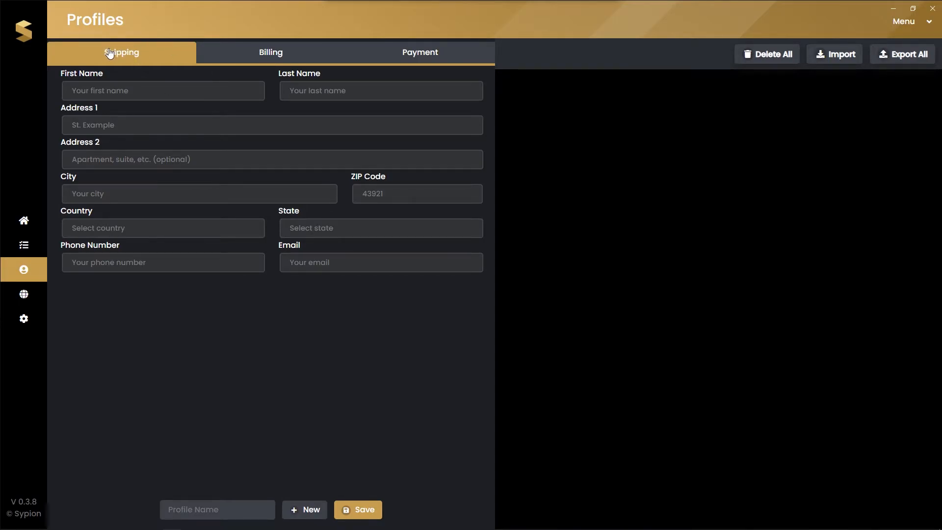
# Look through the profile form's Shipping, Billing and Payment sections, switching the different billing address option on and off
pyautogui.click(225, 53)
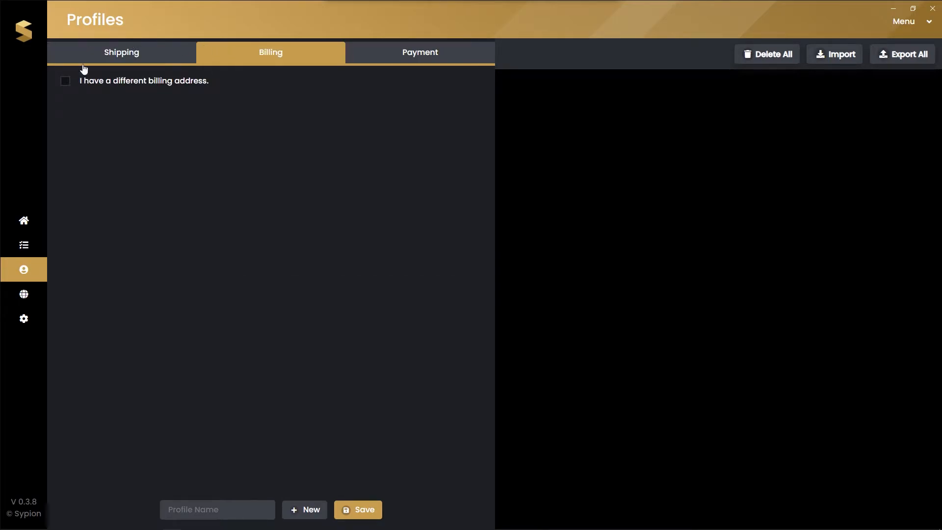
pyautogui.click(157, 53)
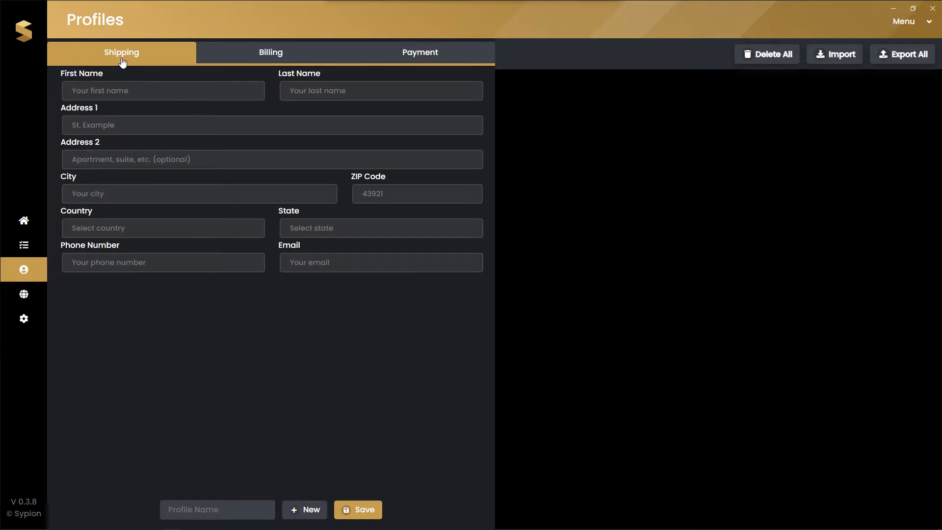
pyautogui.click(267, 57)
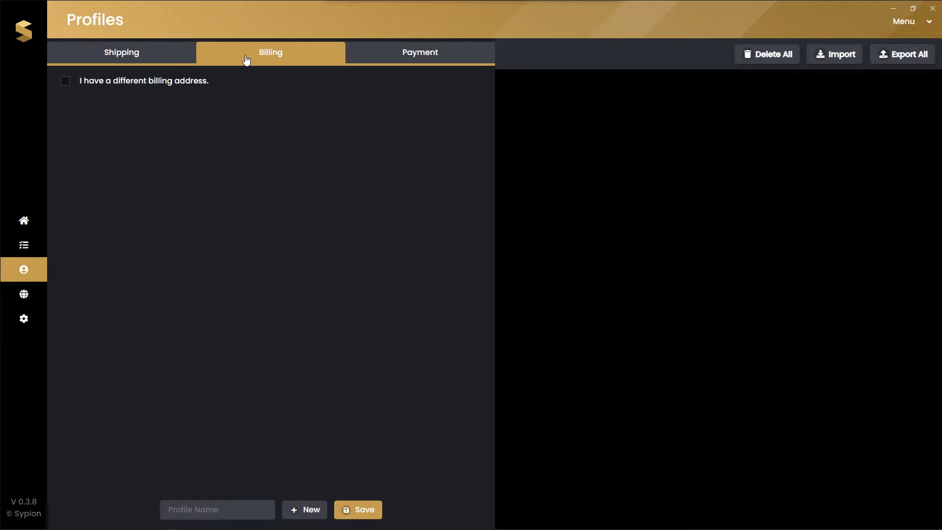
pyautogui.click(66, 82)
pyautogui.click(66, 81)
pyautogui.click(118, 57)
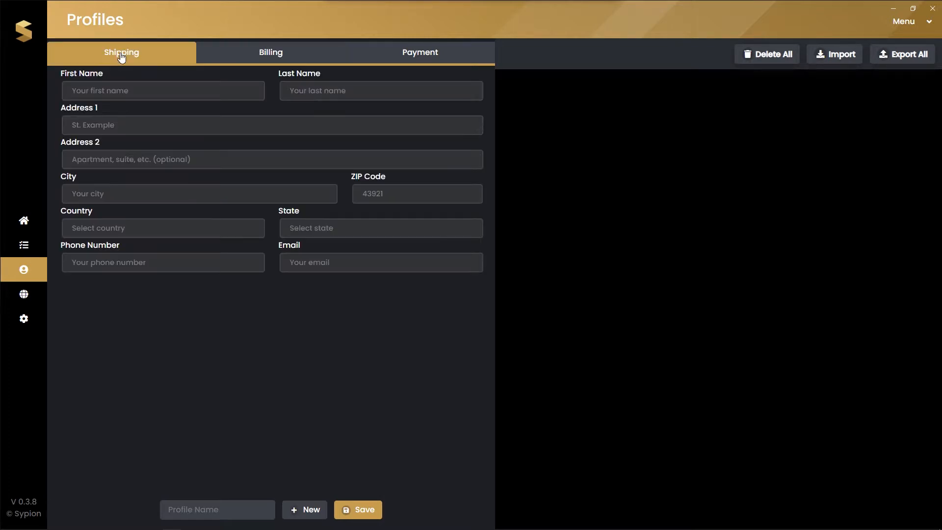
pyautogui.click(389, 52)
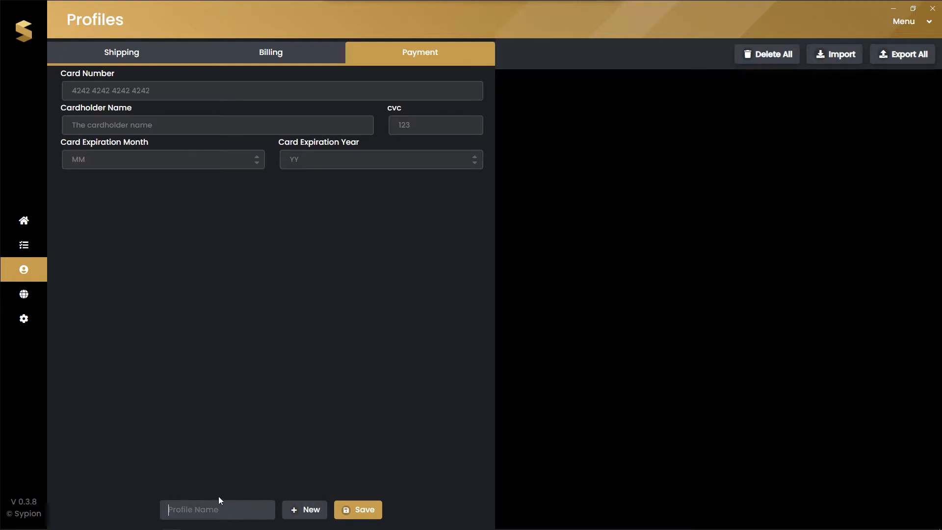
# Name the profile "Video Test" and save it with the customer's shipping details and payment card number, expiry date and CVC
pyautogui.write('Video Test')
pyautogui.click(152, 55)
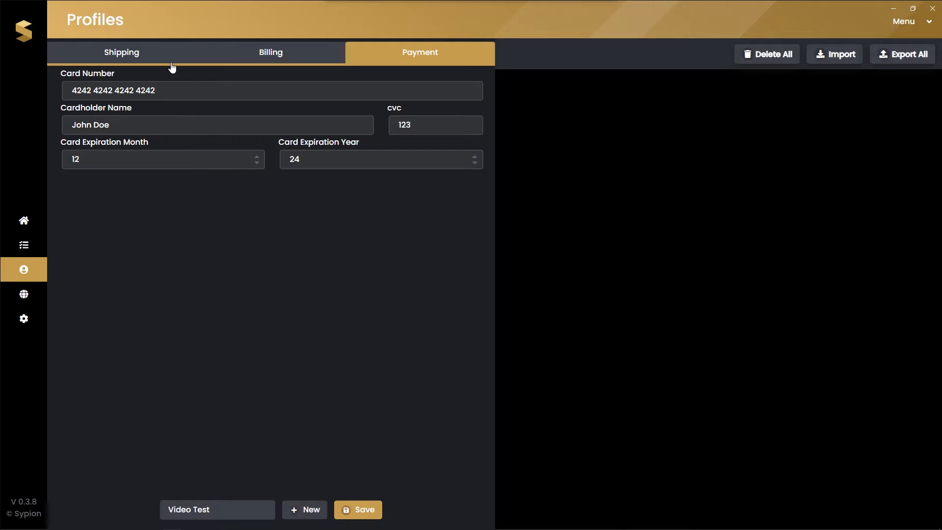
pyautogui.click(146, 58)
pyautogui.click(425, 52)
pyautogui.click(356, 513)
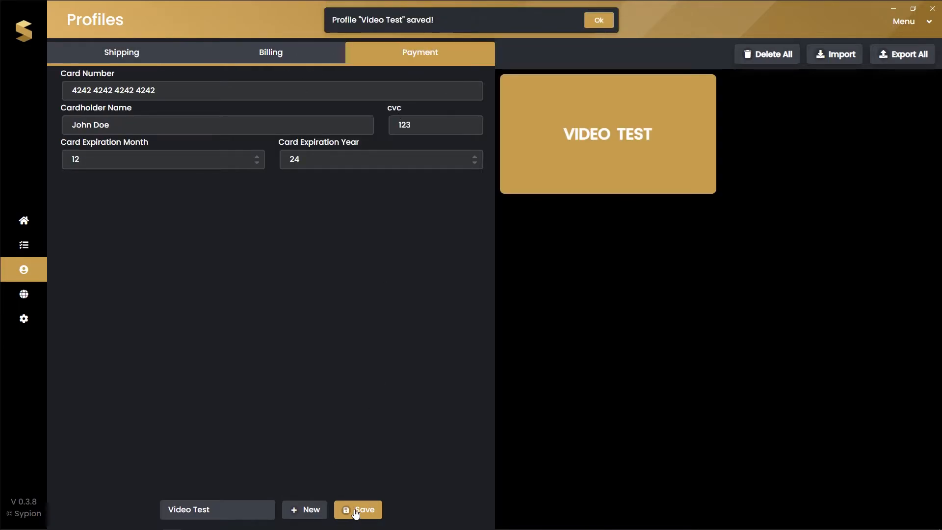
# Load the saved Video Test profile, clear the form for a new profile, and load Video Test again
pyautogui.moveTo(646, 185)
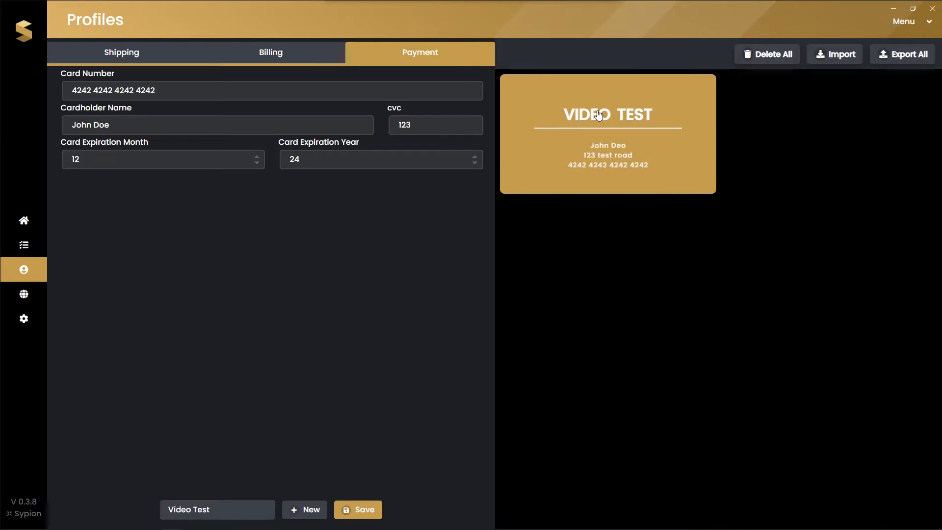
pyautogui.click(594, 172)
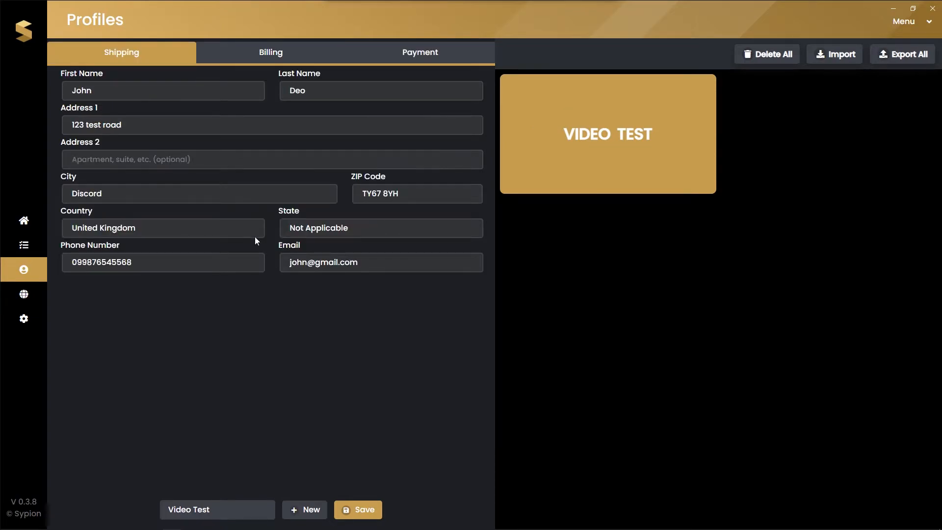
pyautogui.click(309, 510)
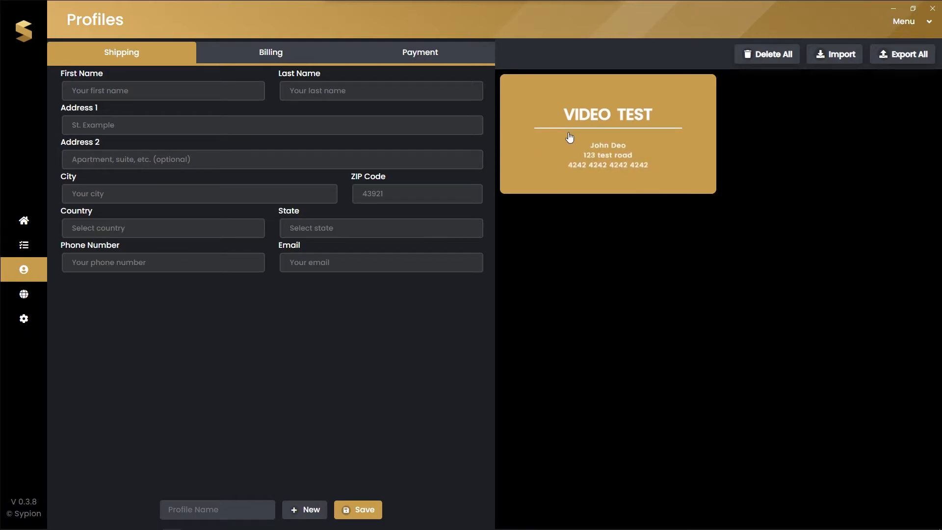
pyautogui.click(569, 137)
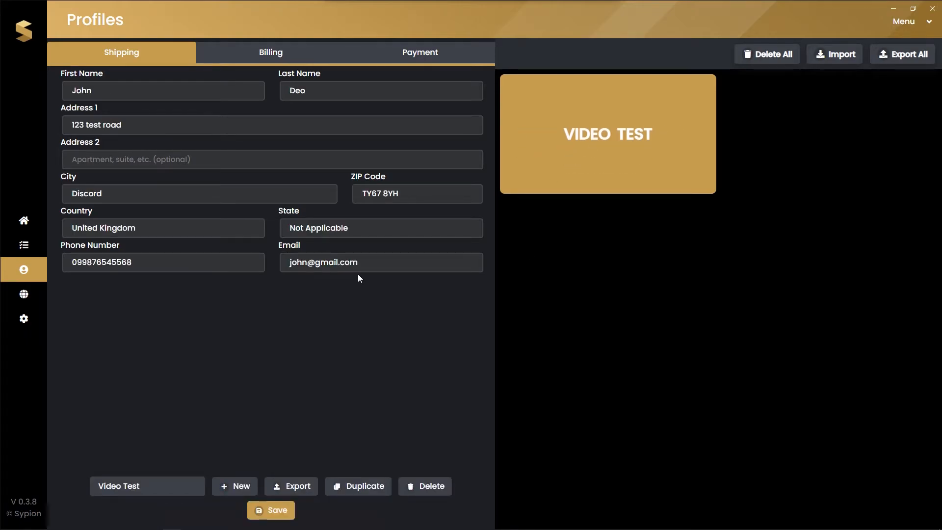
# Save and duplicate the Video Test profile, and delete the duplicate
pyautogui.click(259, 510)
pyautogui.click(351, 485)
pyautogui.click(817, 127)
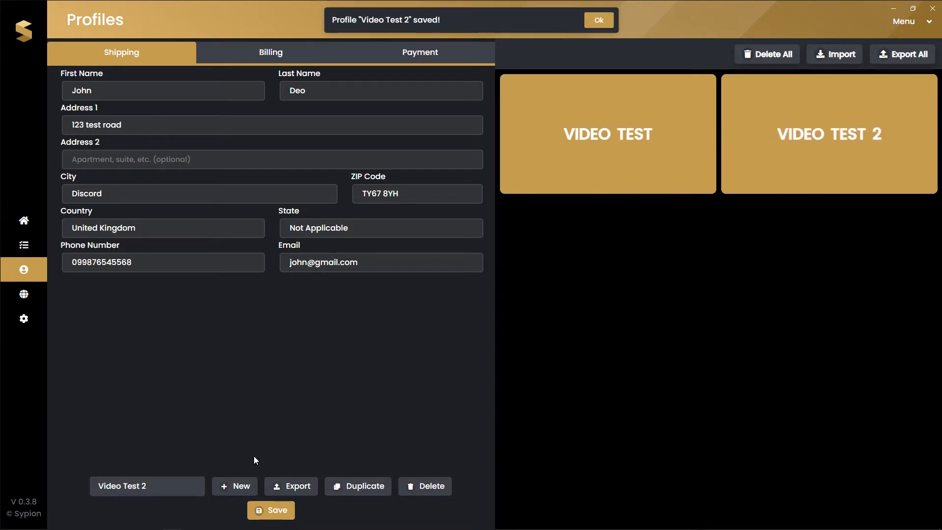
pyautogui.click(439, 489)
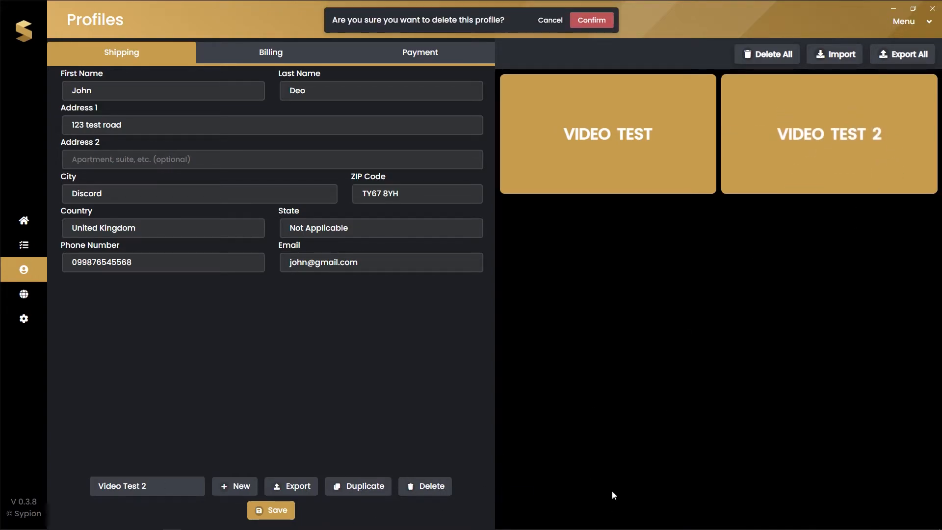
pyautogui.click(589, 22)
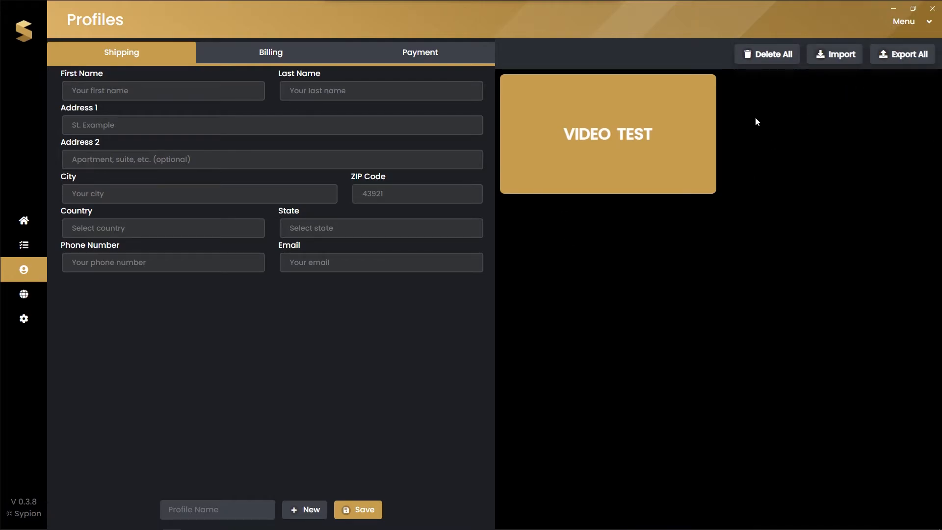
# Examine the Home page analytics, checkouts and declines for the Today, Week and All periods
pyautogui.click(23, 245)
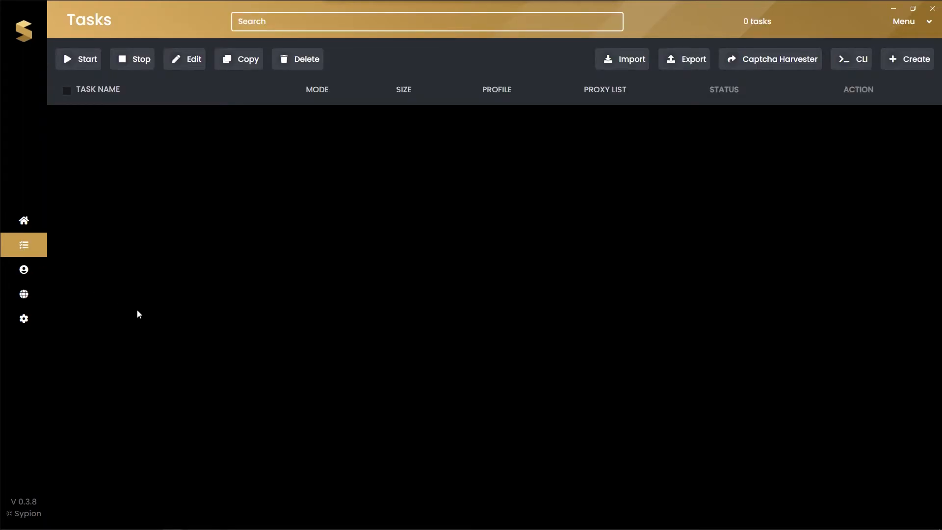
pyautogui.click(28, 227)
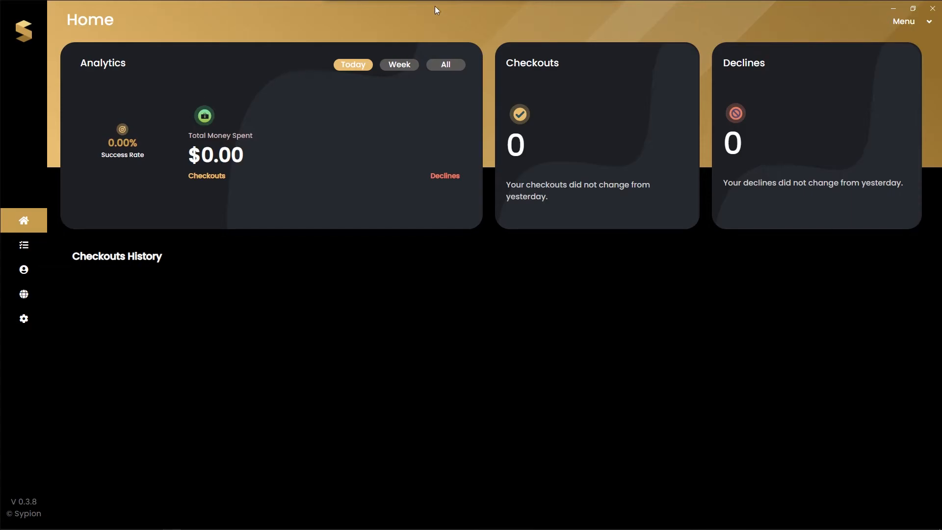
pyautogui.click(406, 69)
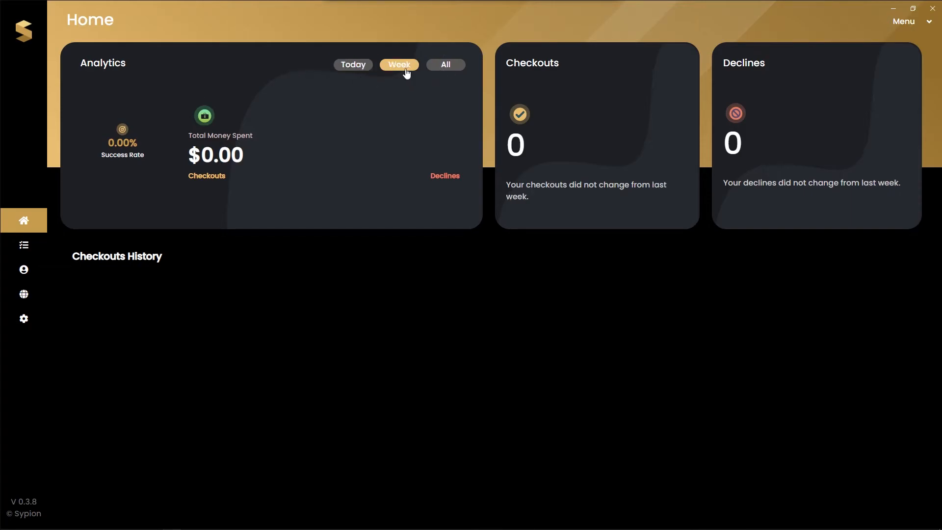
pyautogui.click(447, 64)
pyautogui.click(374, 67)
pyautogui.click(400, 64)
pyautogui.click(436, 65)
pyautogui.click(397, 69)
pyautogui.click(364, 69)
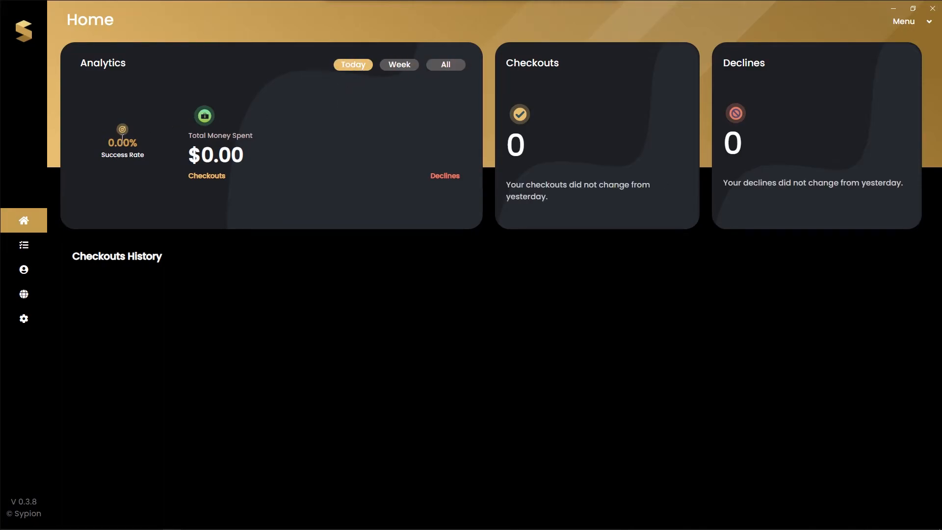
pyautogui.moveTo(122, 143); pyautogui.dragTo(138, 143)
pyautogui.click(133, 116)
pyautogui.click(394, 71)
pyautogui.click(432, 69)
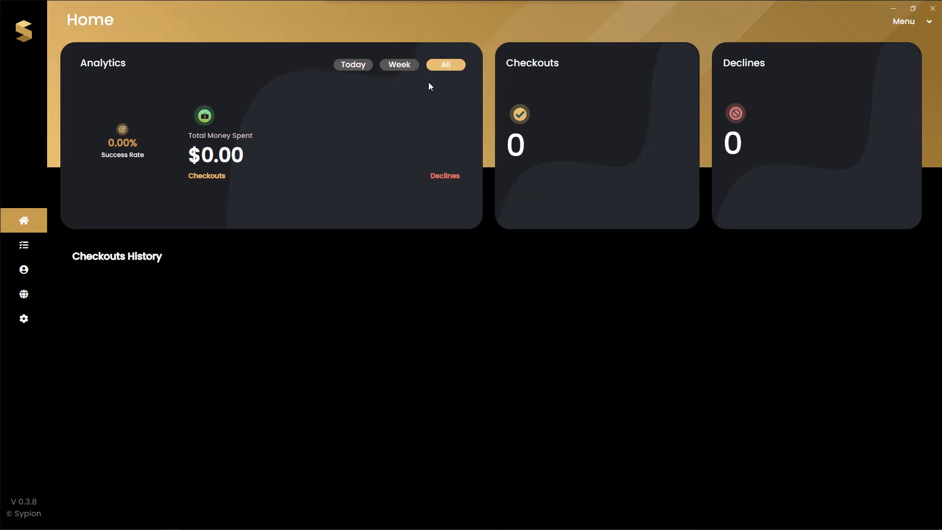
# Start a new task named "Video Test" and select Kith as its store
pyautogui.click(23, 245)
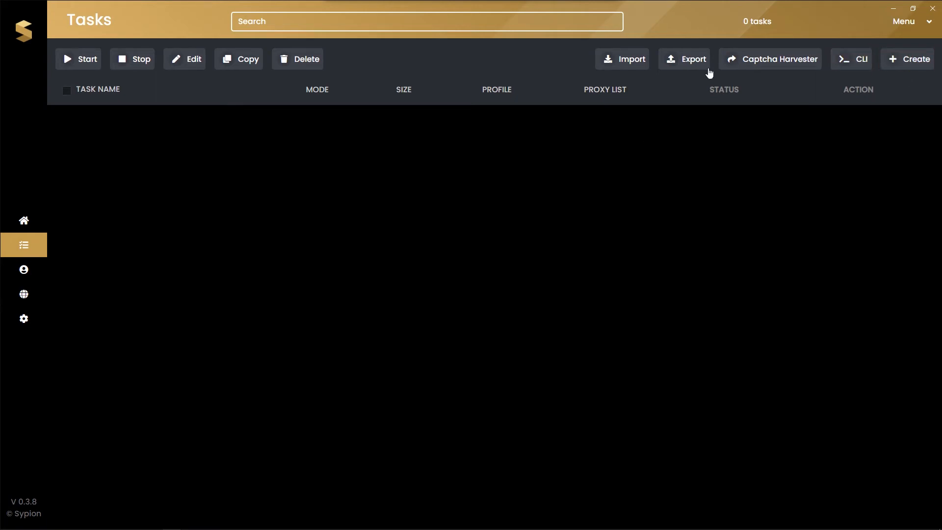
pyautogui.click(905, 60)
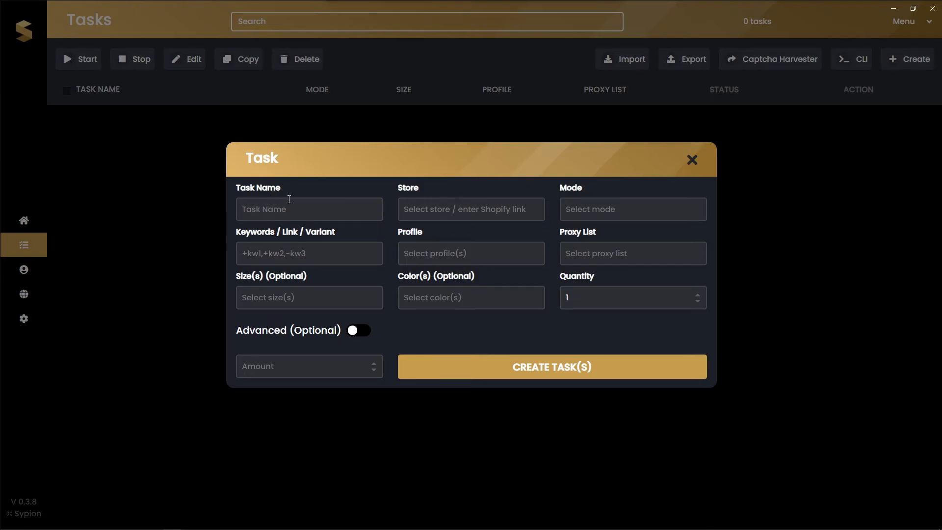
pyautogui.write('Video Test')
pyautogui.click(454, 212)
pyautogui.scroll(-6, 447, 314)
pyautogui.scroll(-10, 439, 321)
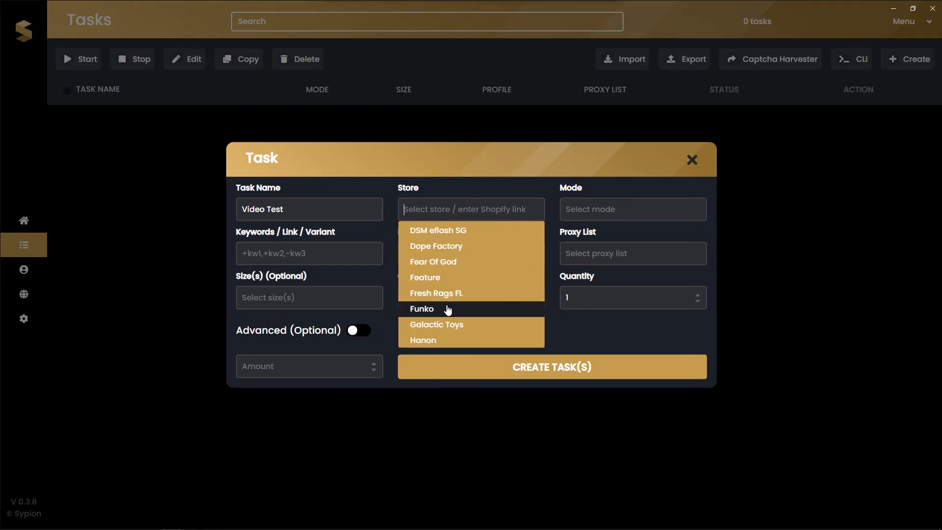
pyautogui.scroll(15, 460, 322)
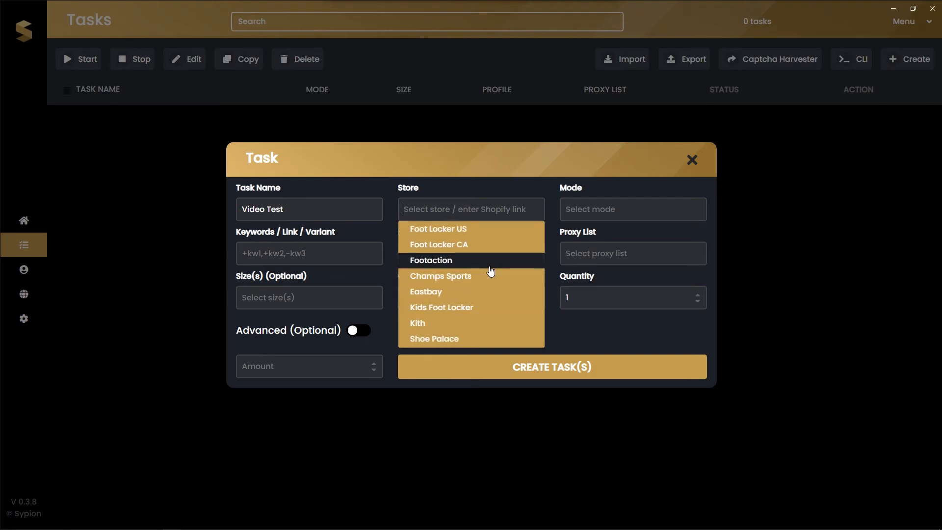
pyautogui.scroll(-1, 459, 282)
pyautogui.click(420, 275)
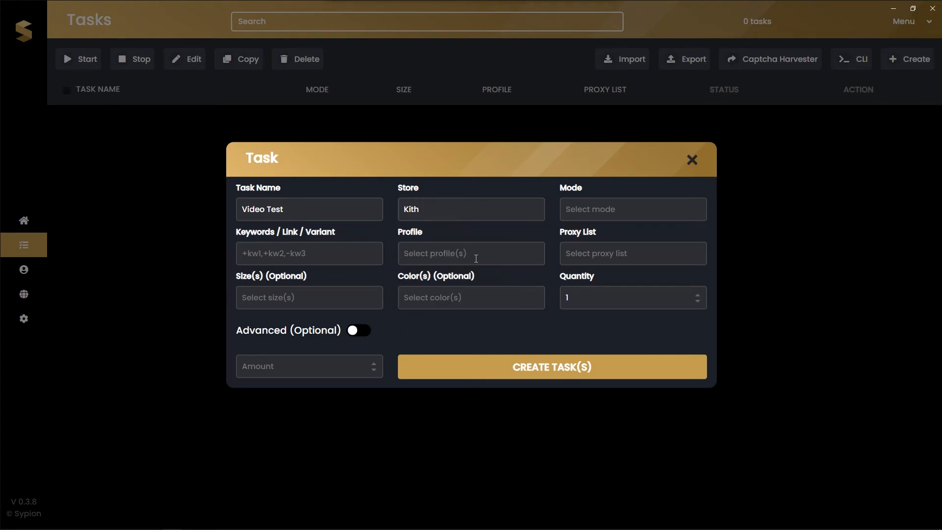
# Set the new task's mode to Regular, keeping Kith as the store
pyautogui.click(617, 209)
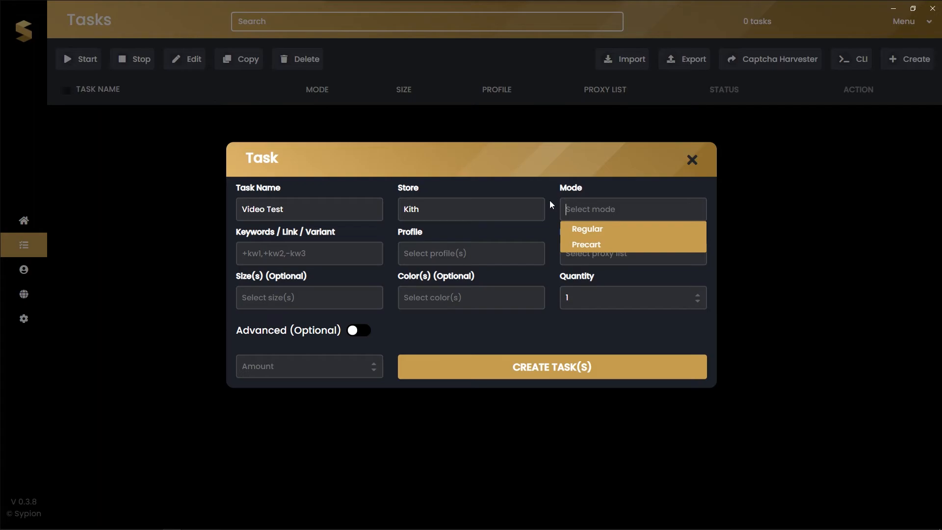
pyautogui.click(519, 211)
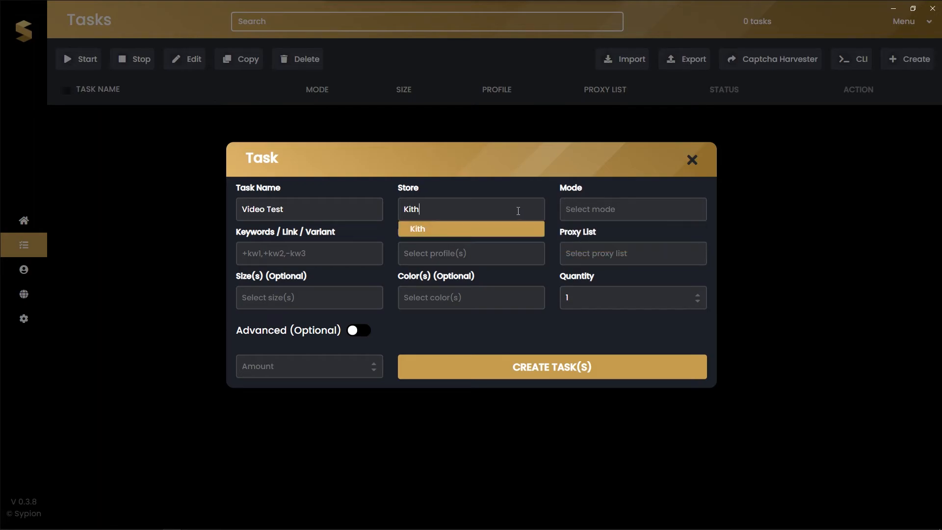
pyautogui.click(659, 214)
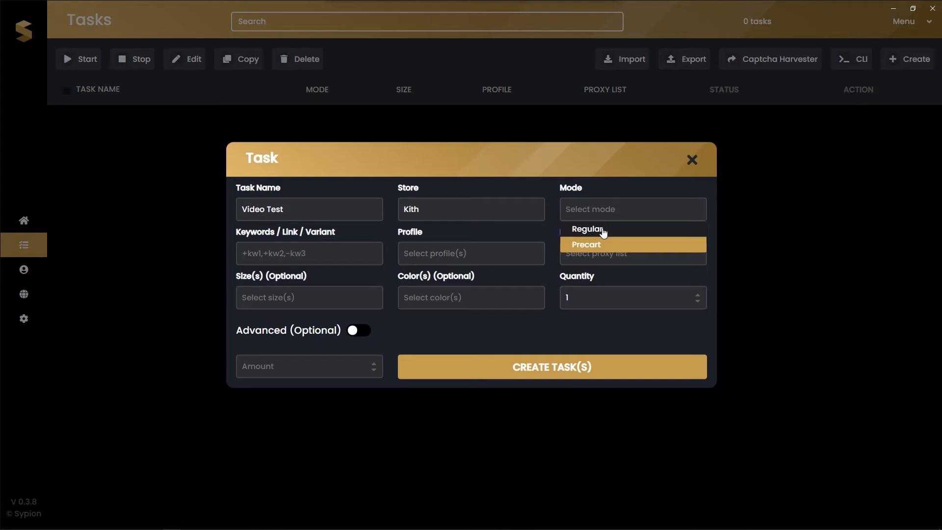
pyautogui.click(580, 231)
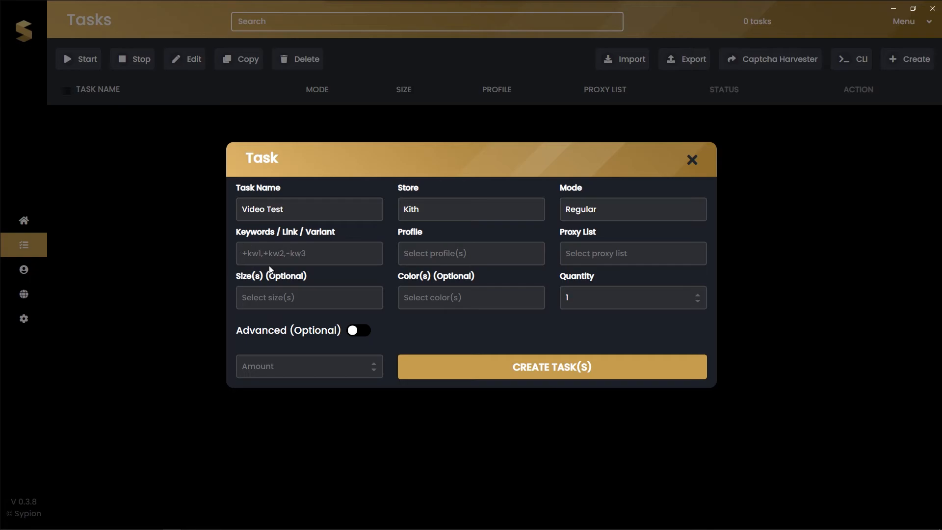
# Set the task's keyword to "+test" and assign the Video Test profile
pyautogui.click(290, 259)
pyautogui.write('+test')
pyautogui.click(507, 255)
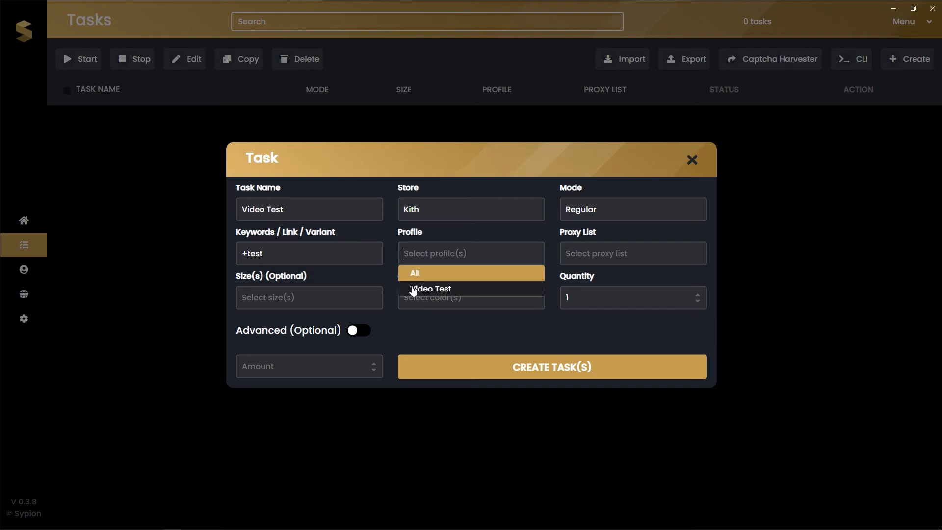
pyautogui.click(451, 290)
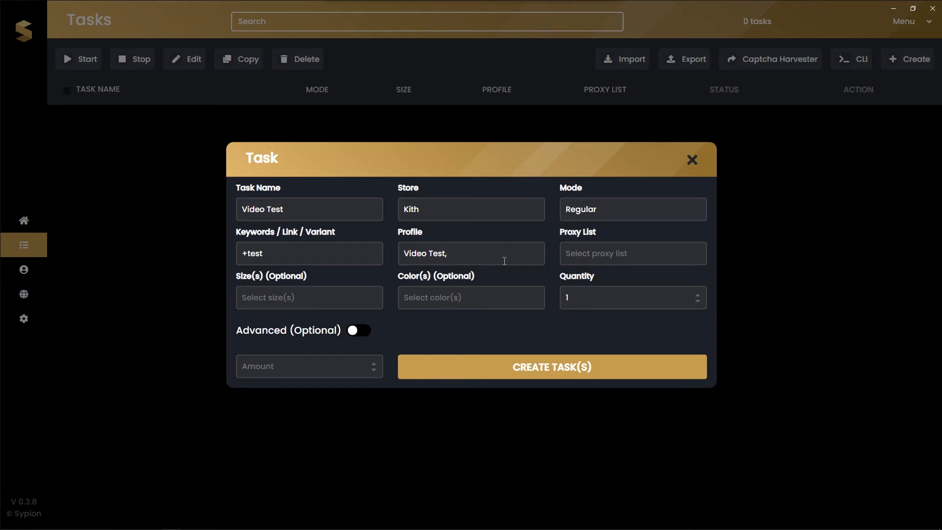
# Assign the "Video test" proxy list to the new task, keeping the Video Test profile
pyautogui.click(529, 253)
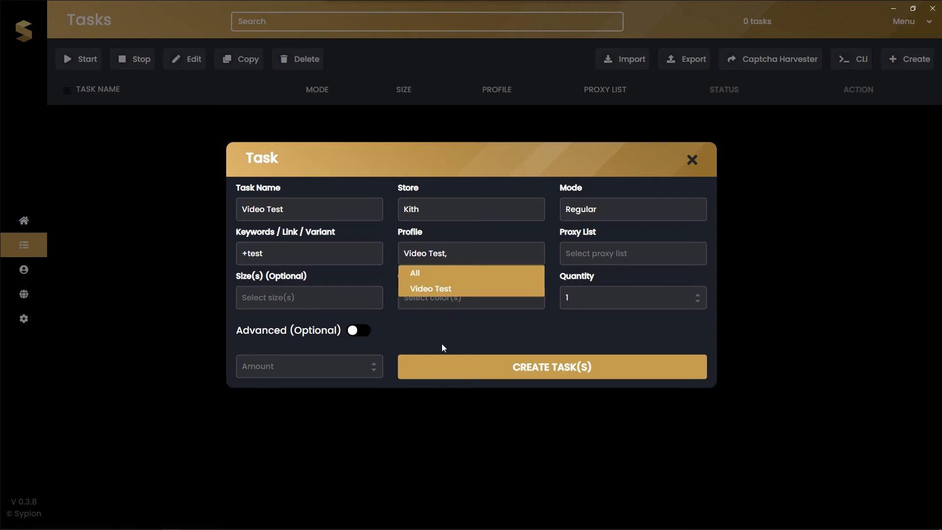
pyautogui.click(446, 322)
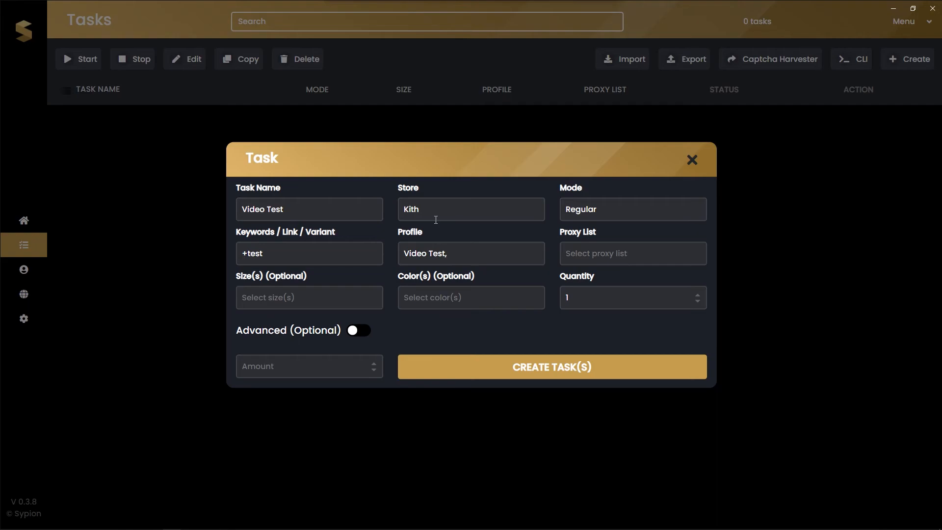
pyautogui.click(628, 254)
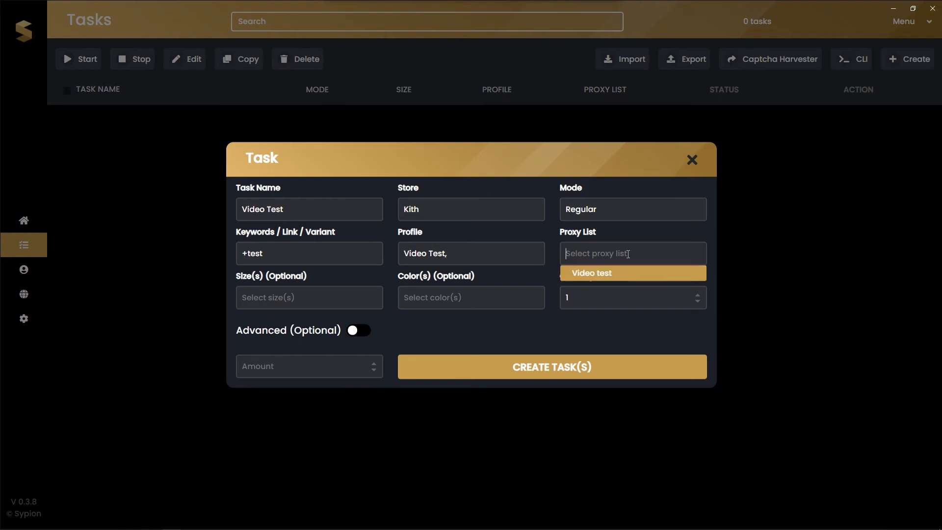
pyautogui.click(584, 272)
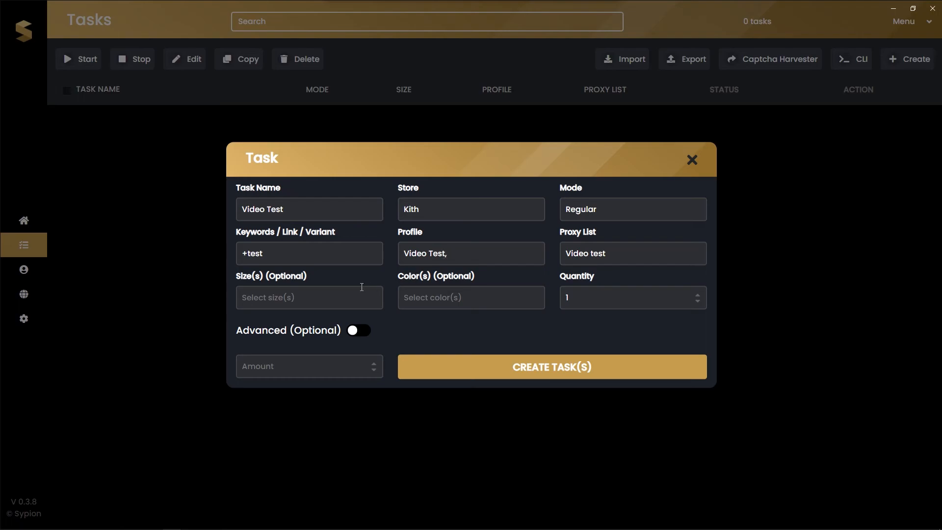
# Set the new task's size to S, its color to Black and the number of tasks to 1
pyautogui.click(326, 299)
pyautogui.click(282, 337)
pyautogui.click(459, 294)
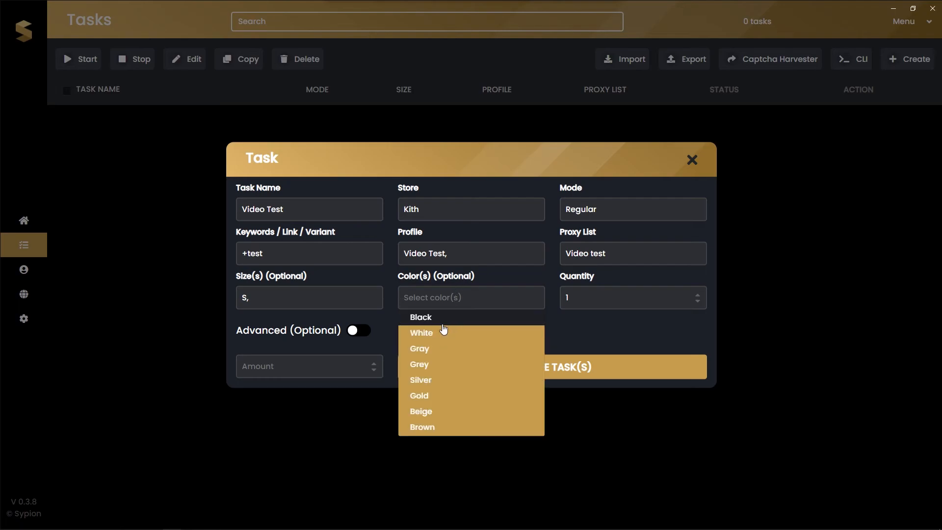
pyautogui.click(443, 323)
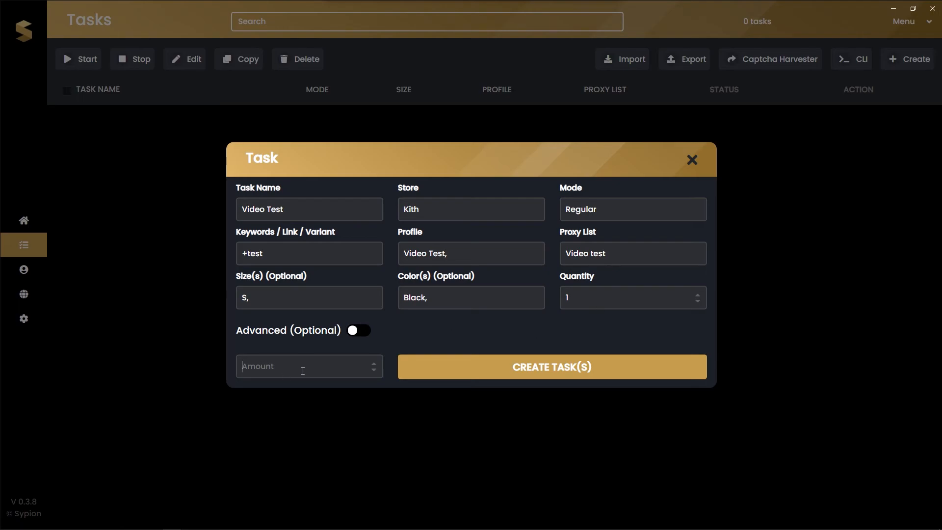
pyautogui.write('1')
# Examine the task's advanced login, schedule and delay options, leaving the advanced section switched off
pyautogui.click(355, 330)
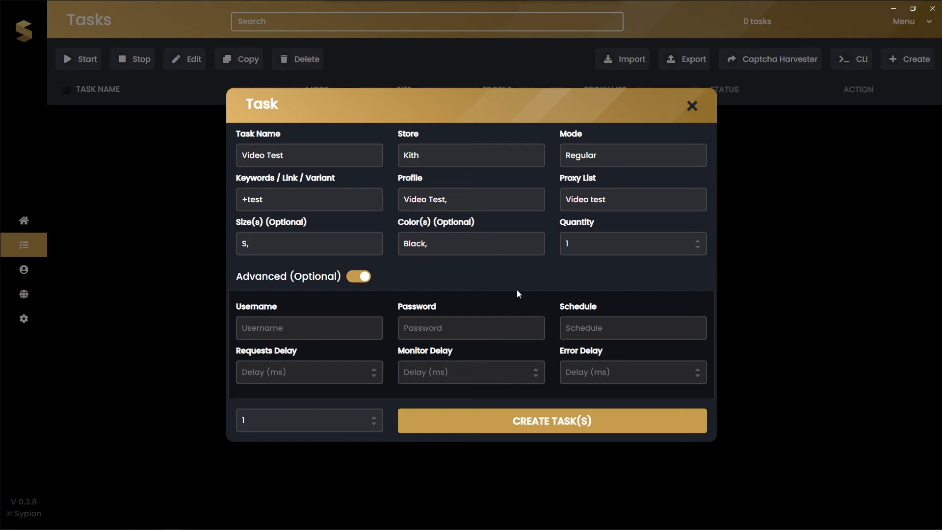
pyautogui.click(592, 326)
pyautogui.click(589, 313)
pyautogui.click(611, 328)
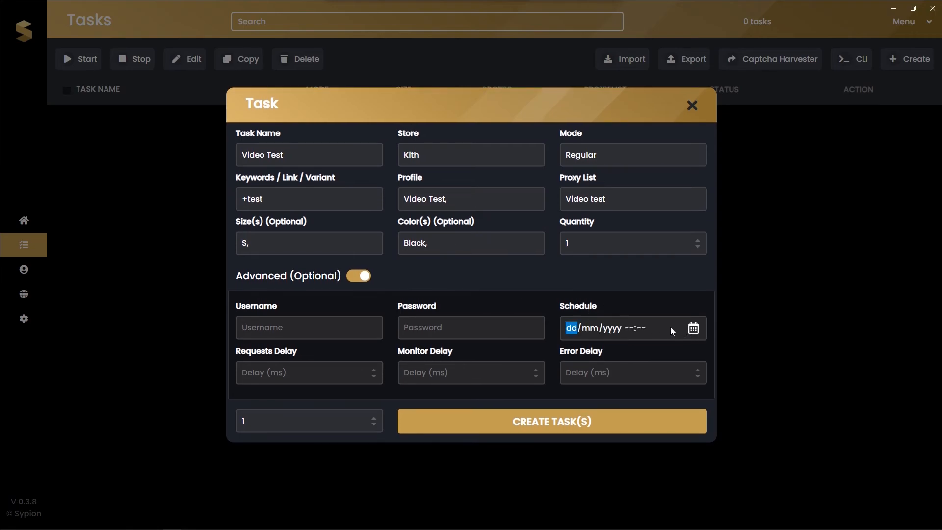
pyautogui.click(245, 373)
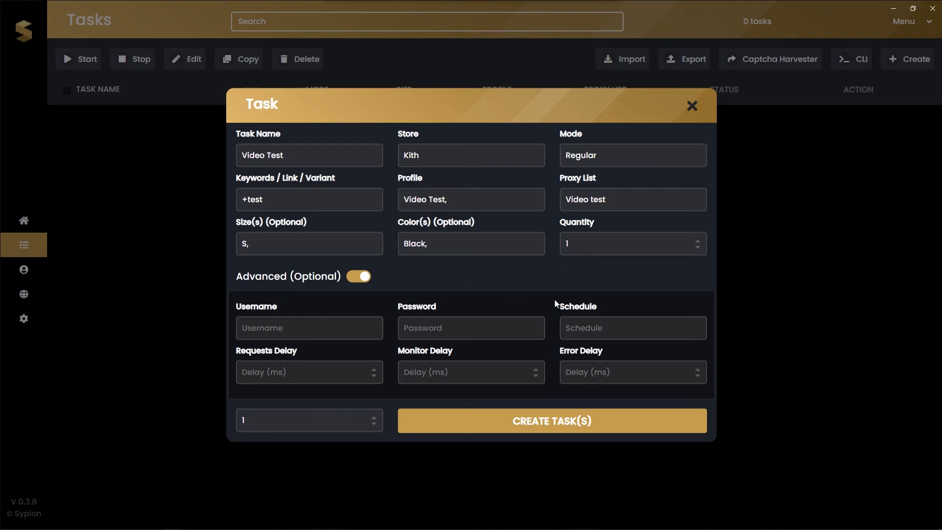
pyautogui.click(361, 278)
# Create the Video Test task and close the task form
pyautogui.click(469, 369)
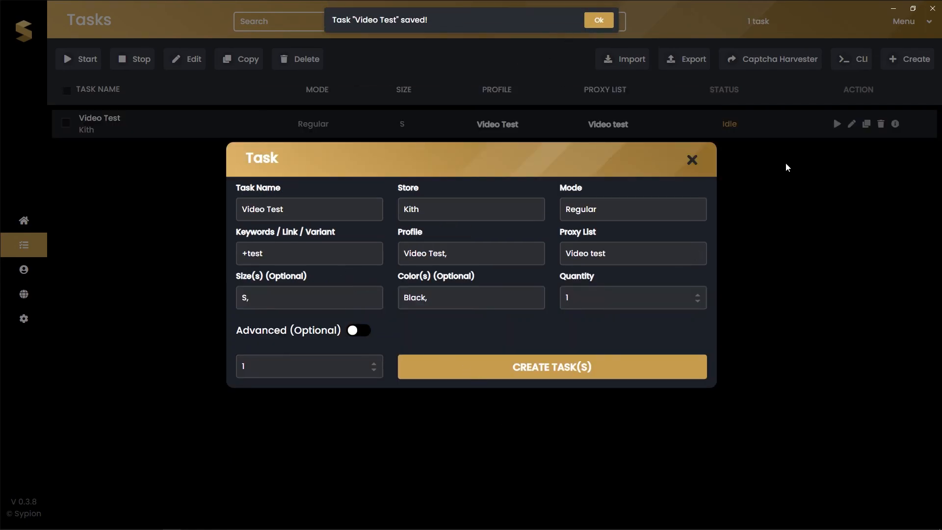
pyautogui.click(693, 160)
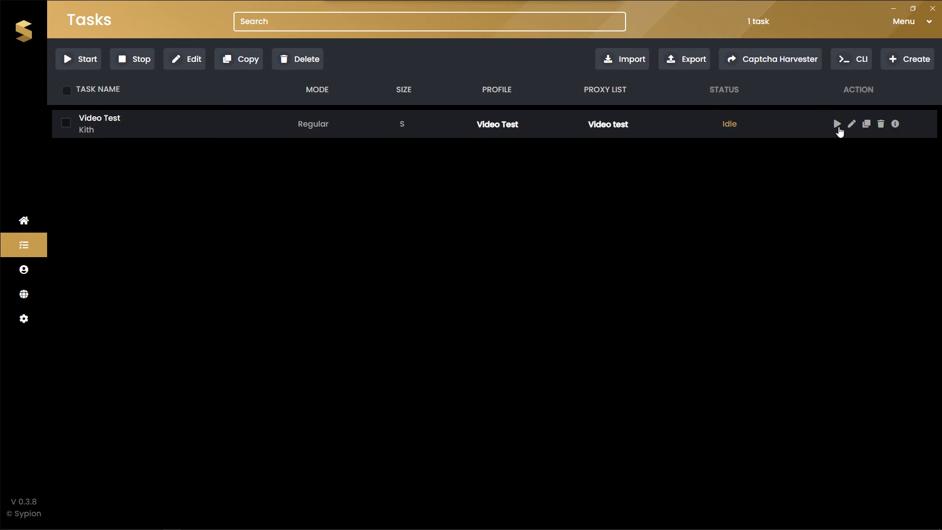
# Duplicate the Video Test task and delete the copy
pyautogui.click(865, 125)
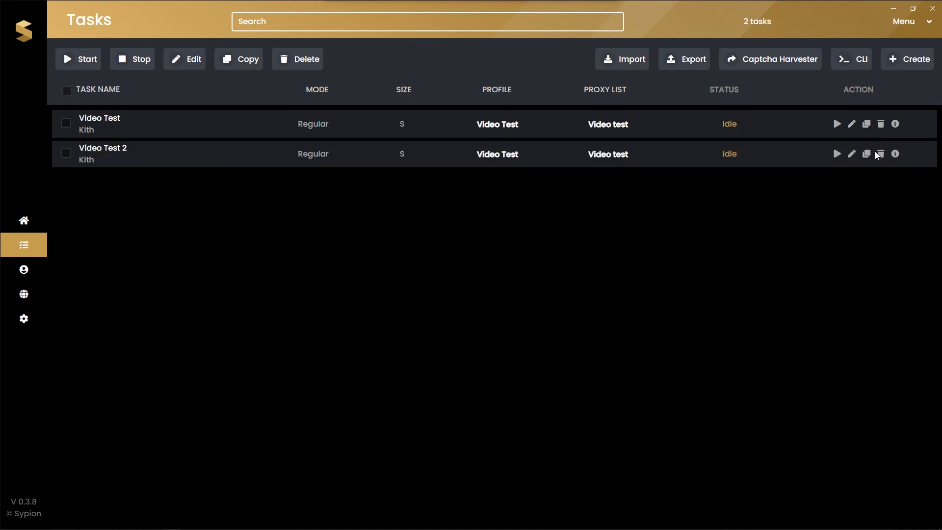
pyautogui.click(881, 154)
pyautogui.click(607, 20)
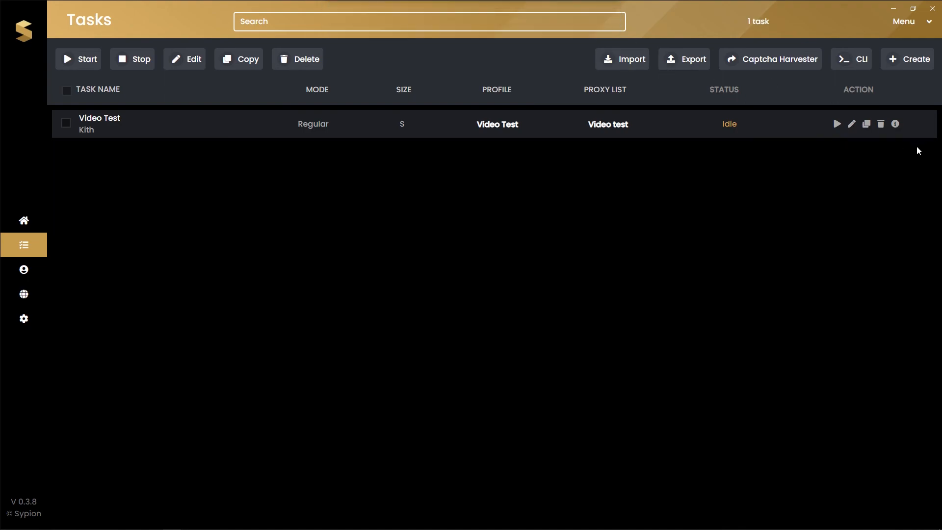
# View the Video Test task's logs and the Footsites CLI, closing each window after review
pyautogui.click(896, 125)
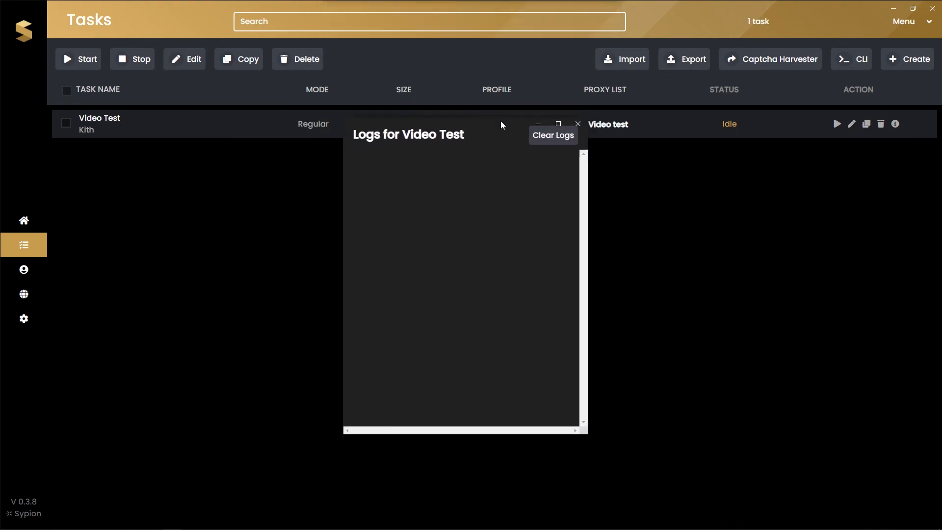
pyautogui.click(579, 128)
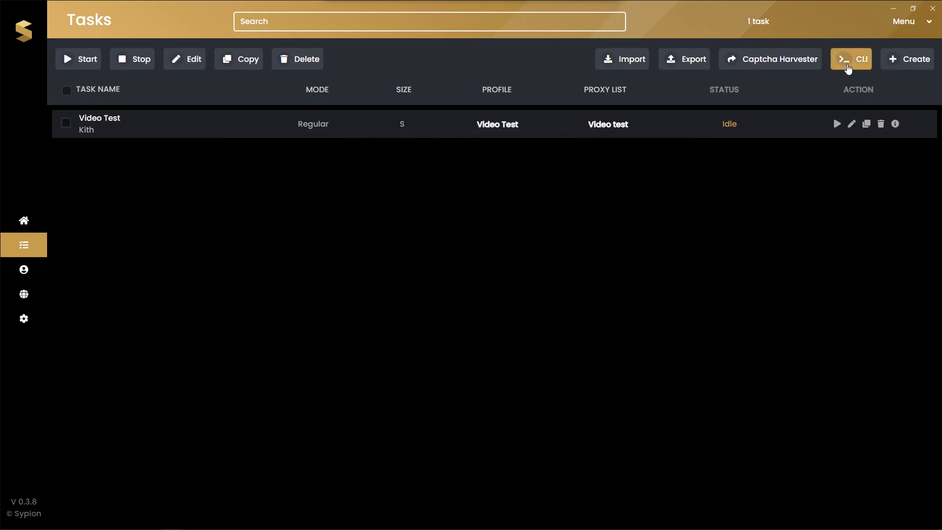
pyautogui.click(849, 69)
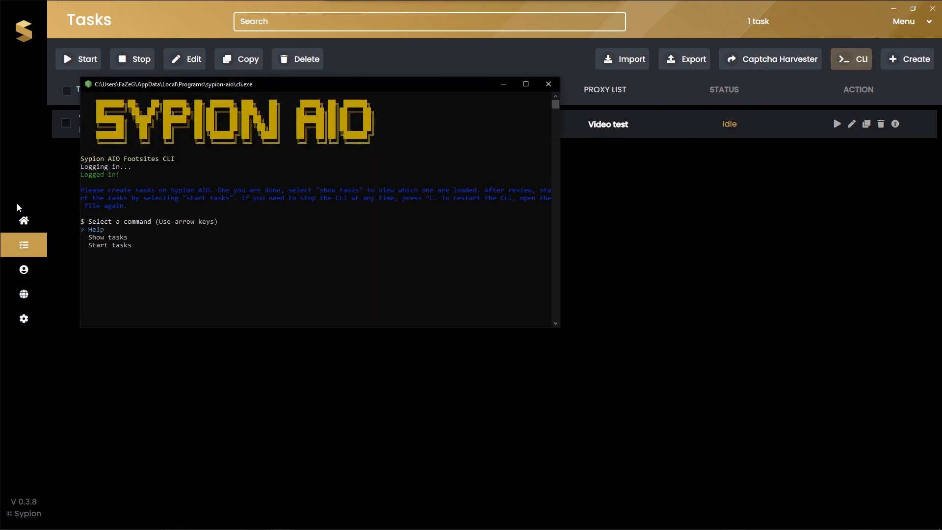
pyautogui.click(548, 84)
# Select the Video Test task, run it briefly and stop it
pyautogui.click(65, 126)
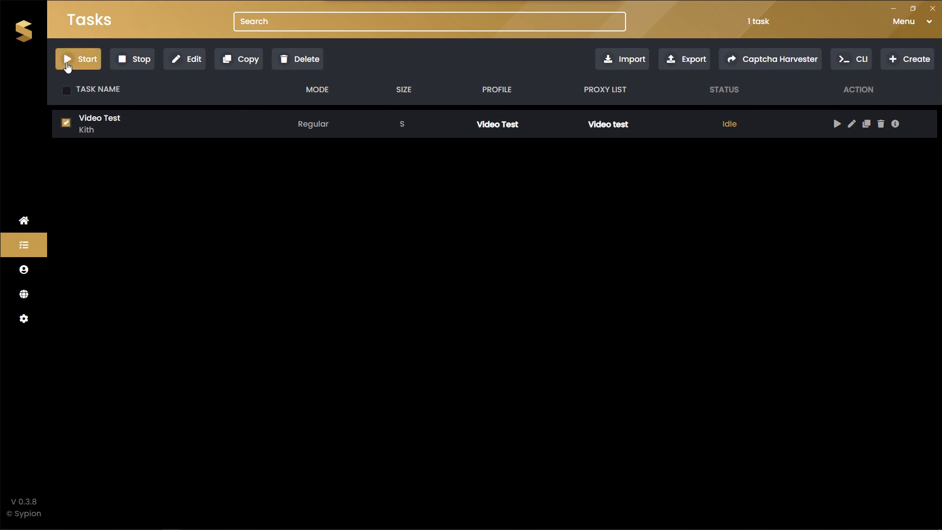
pyautogui.click(84, 59)
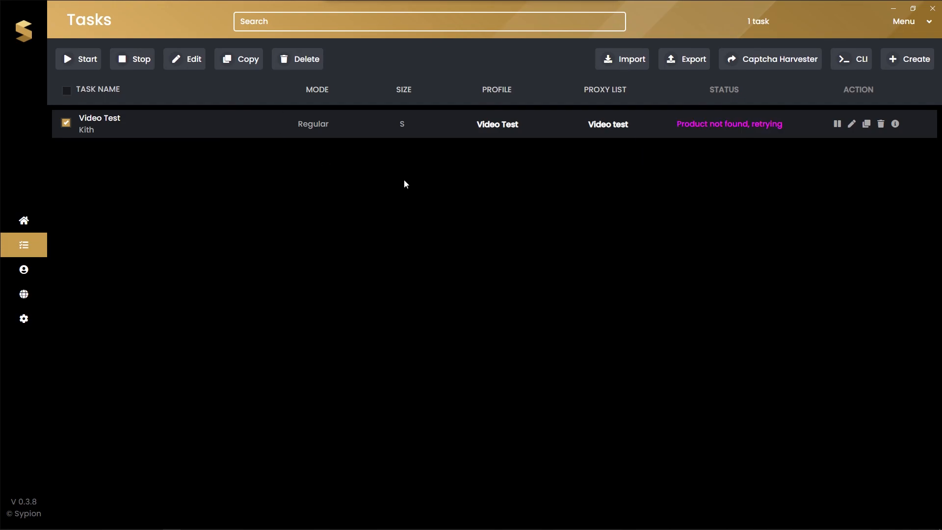
pyautogui.click(133, 59)
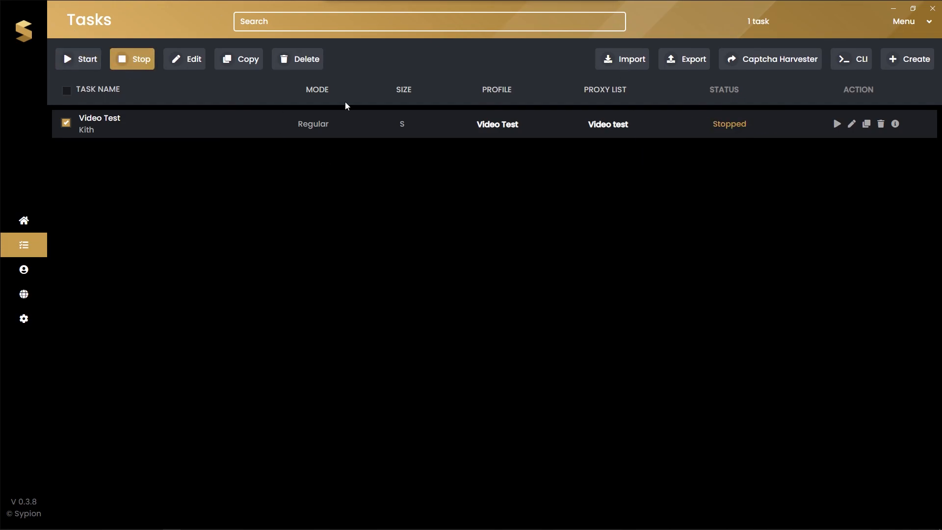
# Examine the Captcha Harvester window, including its proxy and YouTube options, dismissing the waiting notice
pyautogui.click(735, 68)
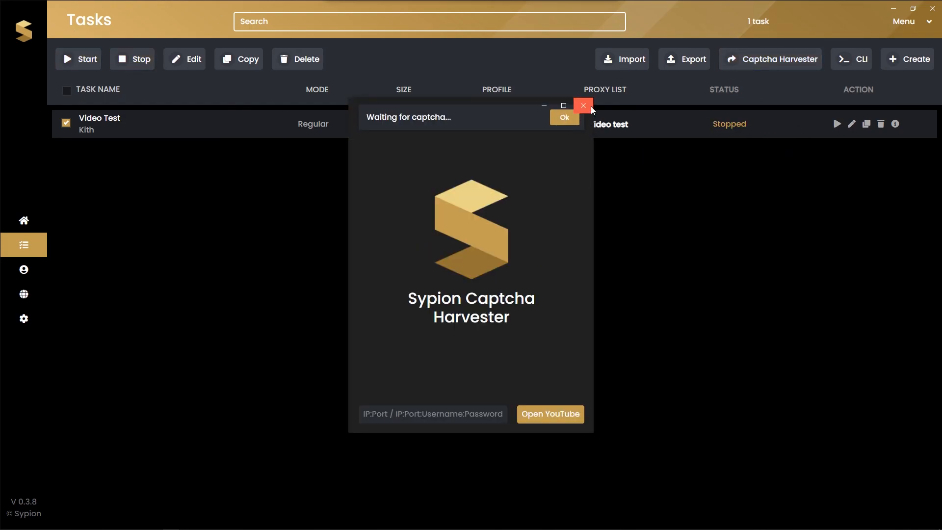
pyautogui.click(565, 117)
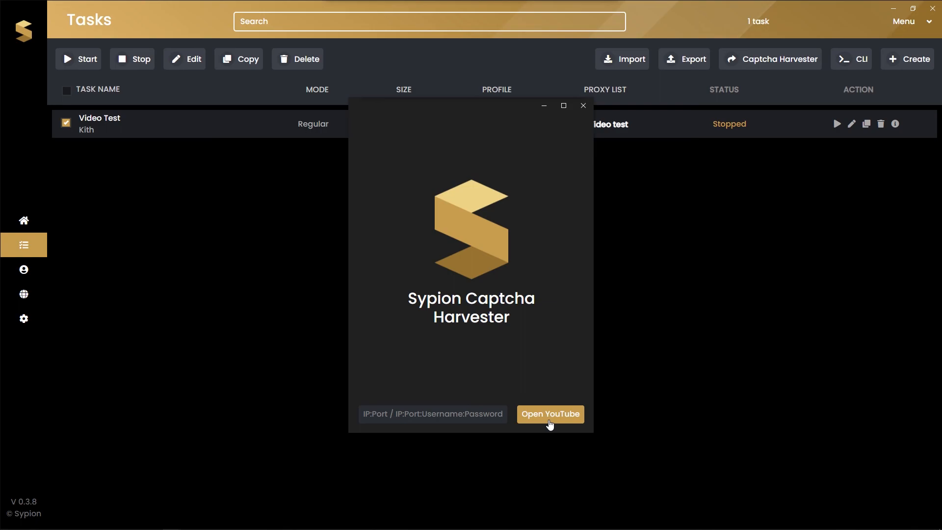
pyautogui.moveTo(448, 103); pyautogui.dragTo(466, 117)
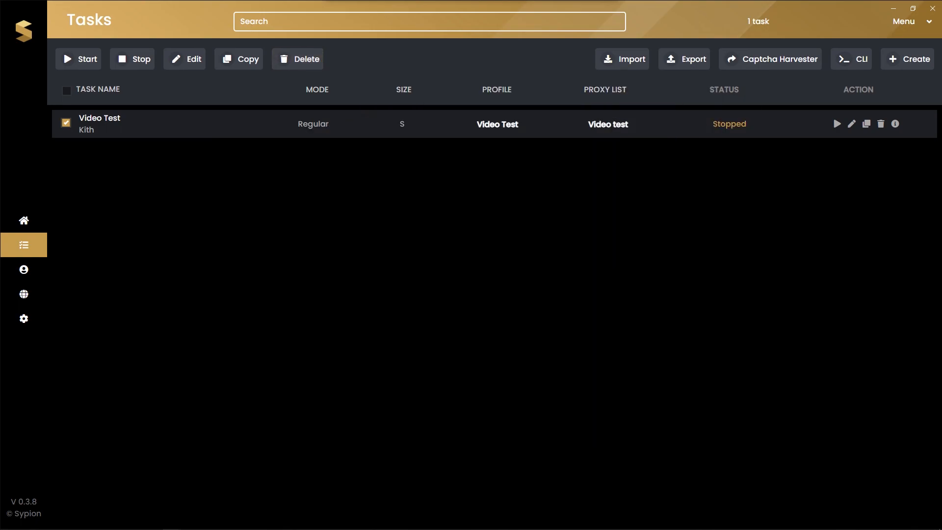